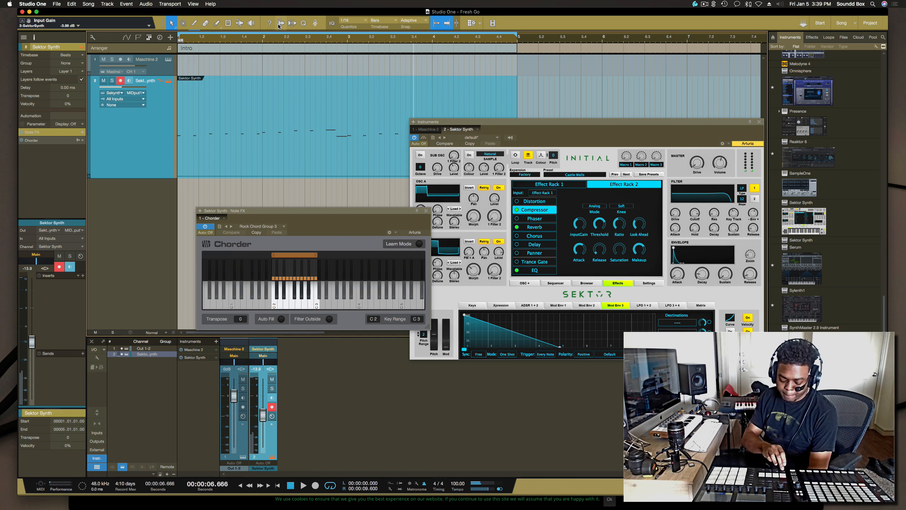
# Step: Add a second Sektor Synth instrument track to the arrangement below the existing tracks
pyautogui.press('space')
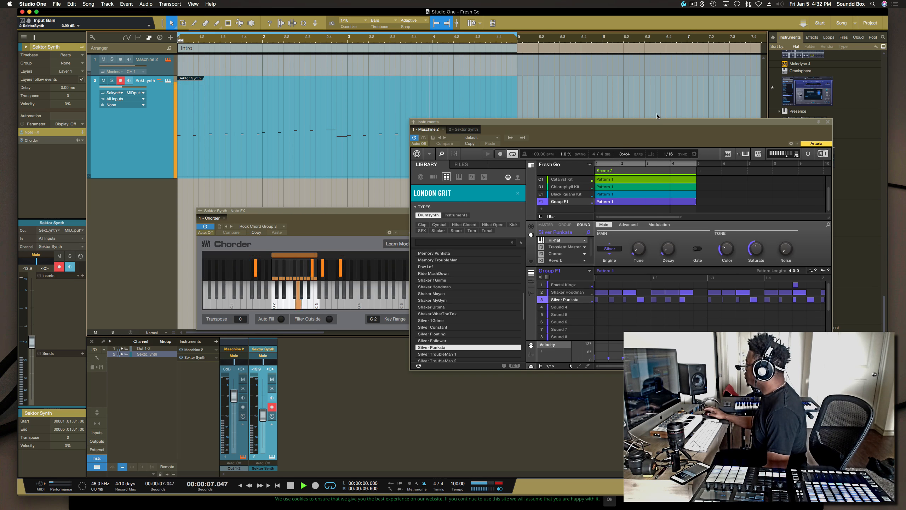
pyautogui.moveTo(657, 122); pyautogui.dragTo(676, 100)
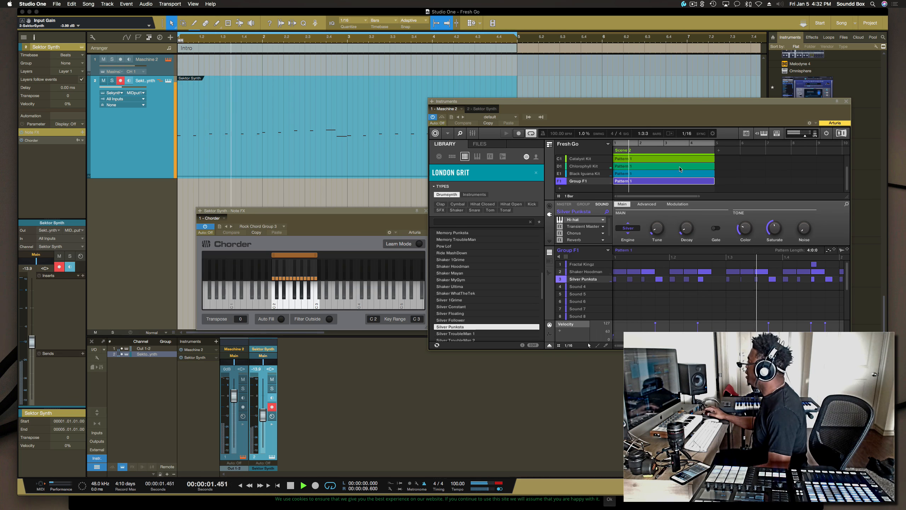
pyautogui.moveTo(713, 116); pyautogui.dragTo(695, 298)
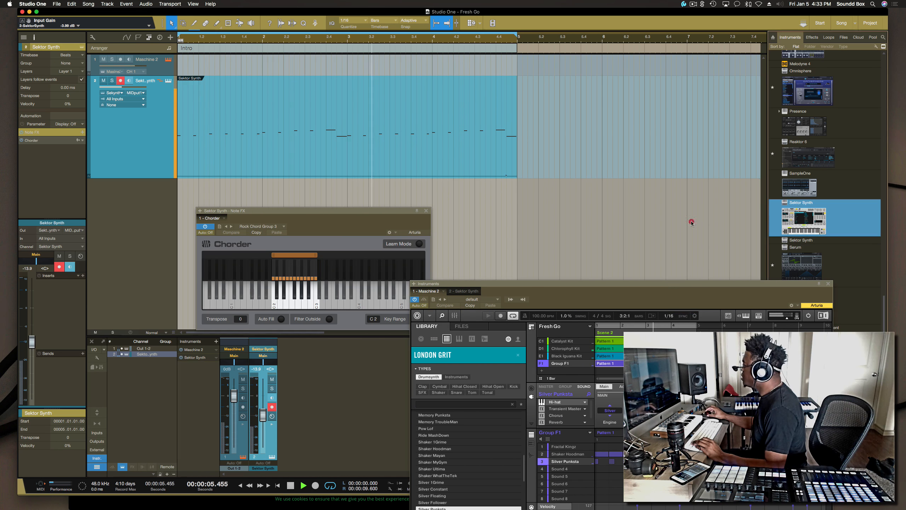
pyautogui.click(589, 215)
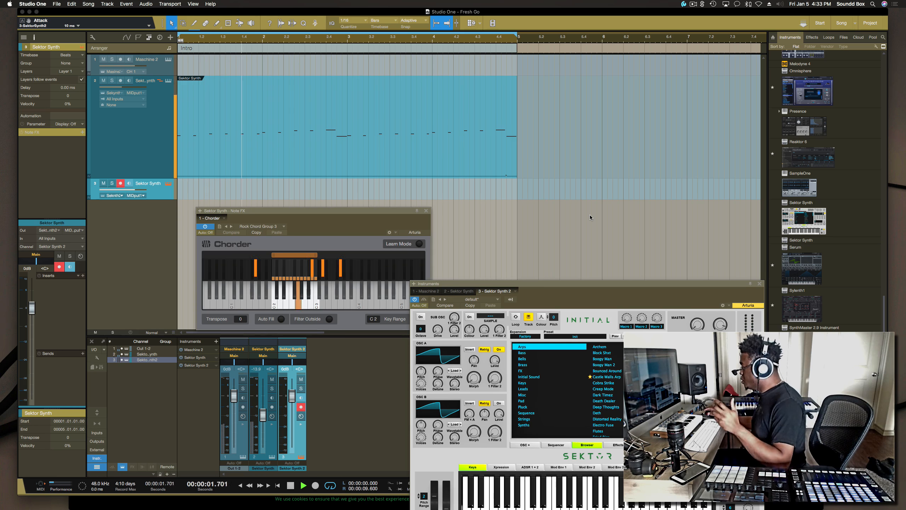
# Step: Play back the Intro with the new Sektor Synth track armed
pyautogui.moveTo(577, 284); pyautogui.dragTo(592, 170)
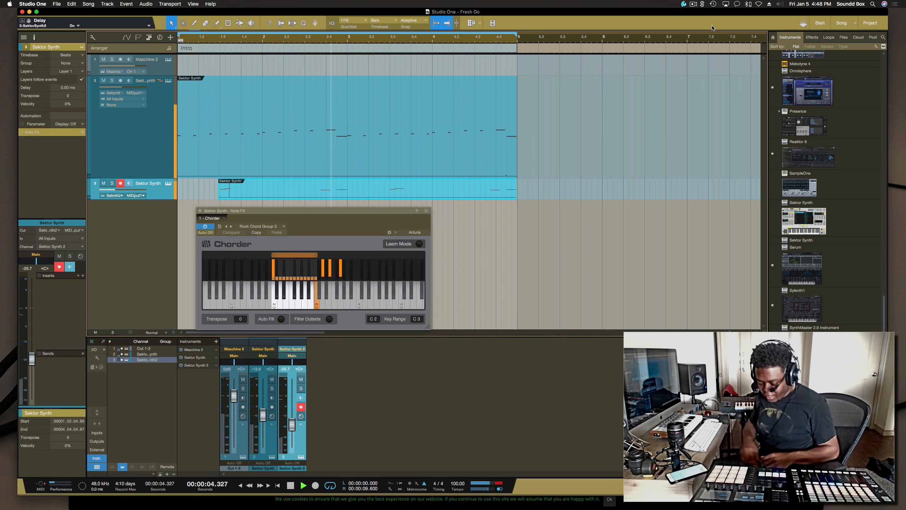
pyautogui.press('space')
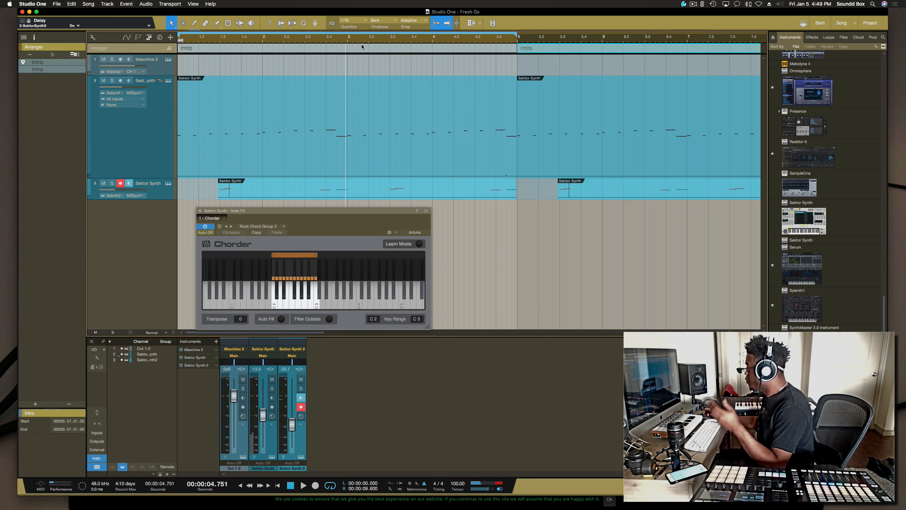
# Step: Open the Maschine 2 instrument window and position it over the arrangement
pyautogui.press('w')
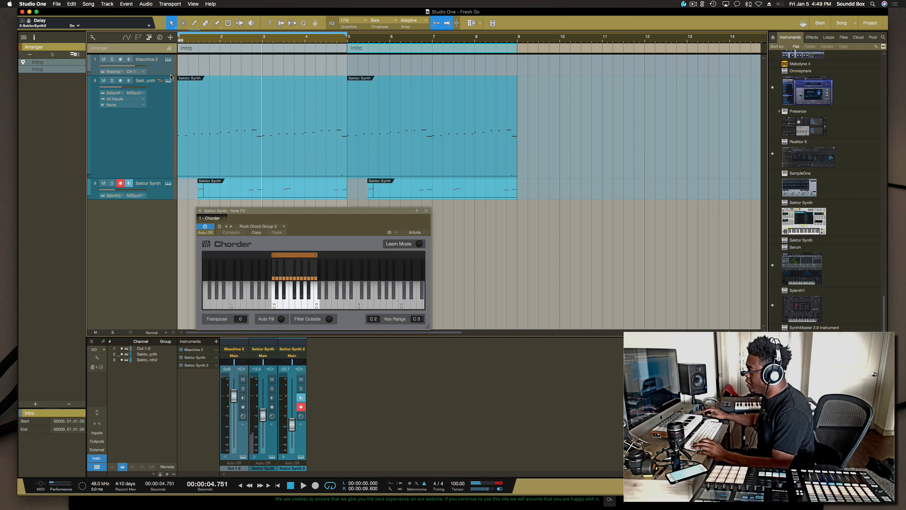
pyautogui.click(168, 59)
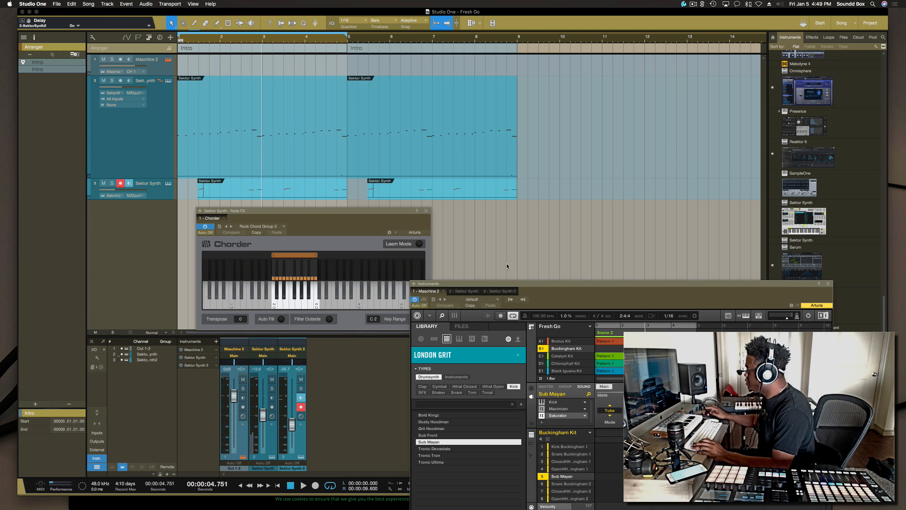
pyautogui.moveTo(527, 115); pyautogui.dragTo(528, 139)
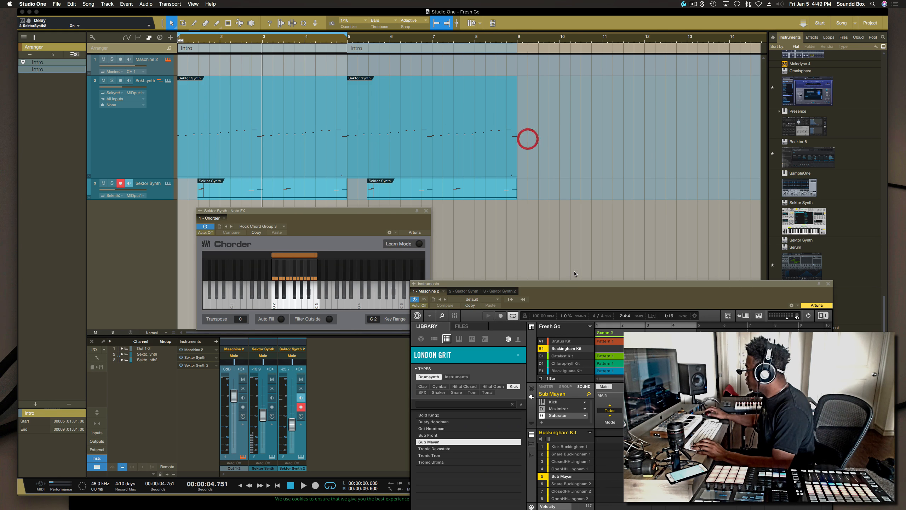
pyautogui.moveTo(575, 282); pyautogui.dragTo(544, 136)
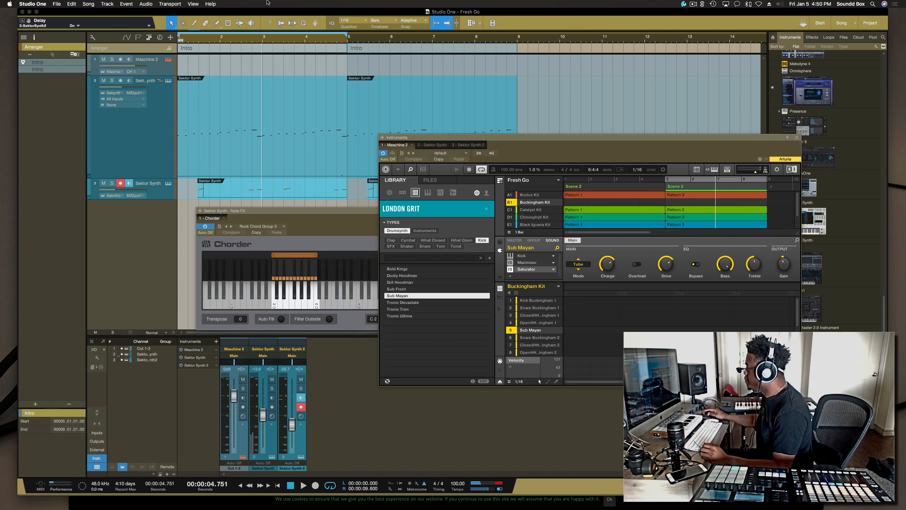
# Step: Set the loop range over bars 5 to 9 and play the arrangement back from the start
pyautogui.moveTo(347, 35); pyautogui.dragTo(516, 35)
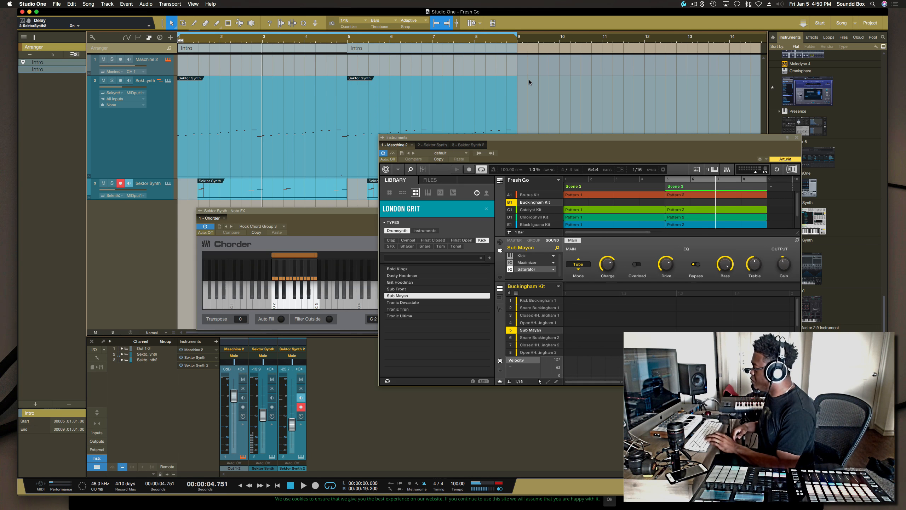
pyautogui.press('space')
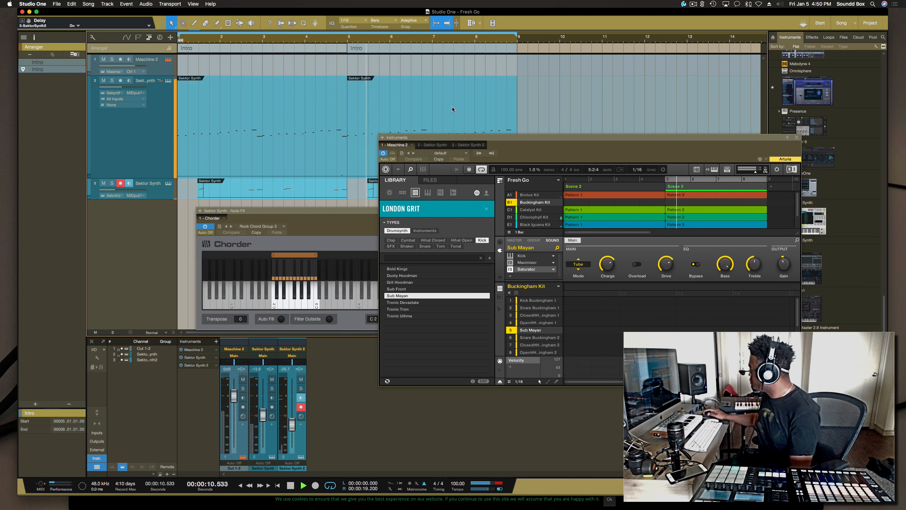
pyautogui.click(482, 170)
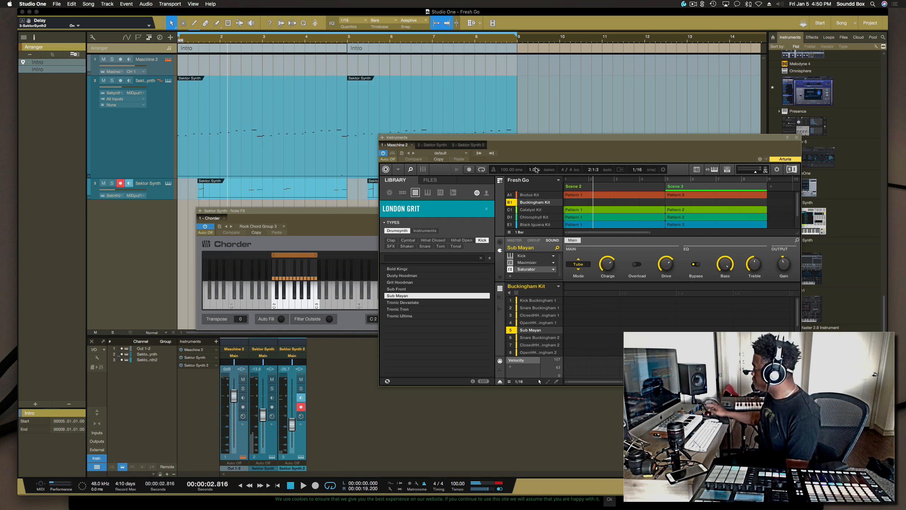
pyautogui.click(187, 39)
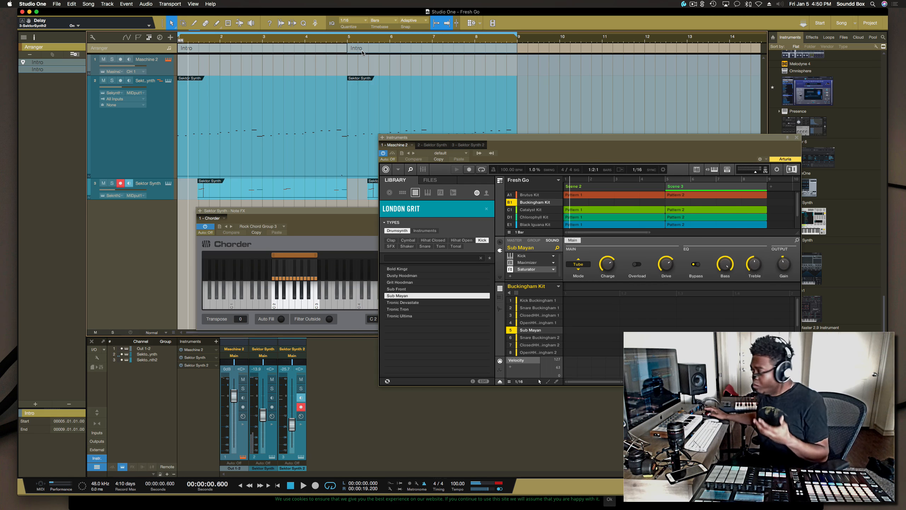
# Step: Delete the Sektor Synth 2 part starting near bar 3 and play the result back
pyautogui.click(297, 198)
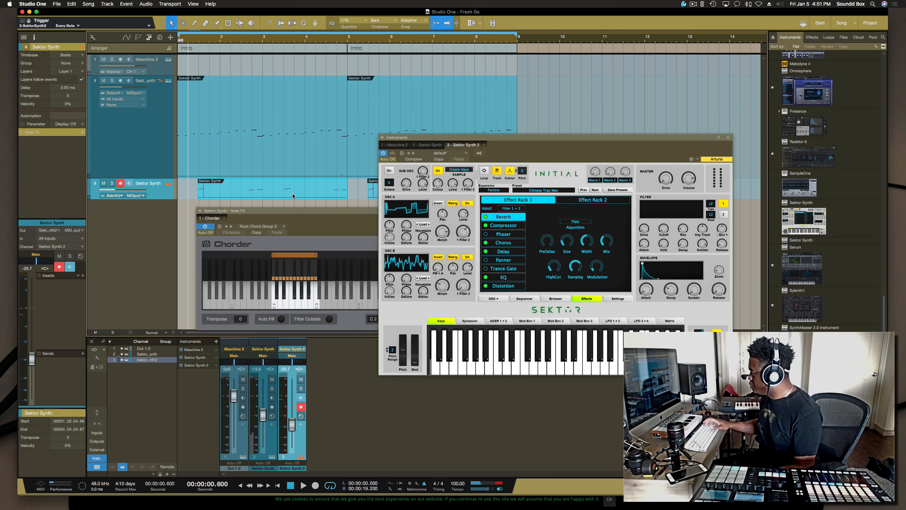
pyautogui.press('BackSpace')
pyautogui.press('space')
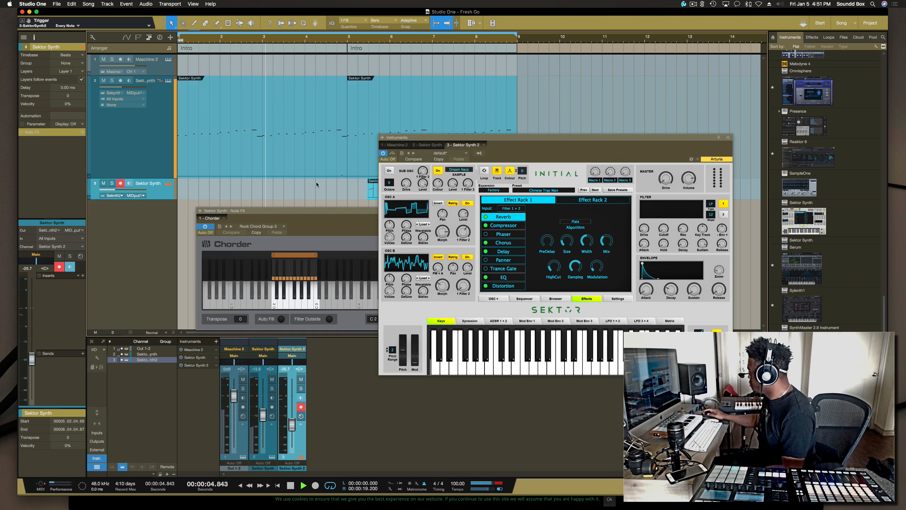
pyautogui.press('space')
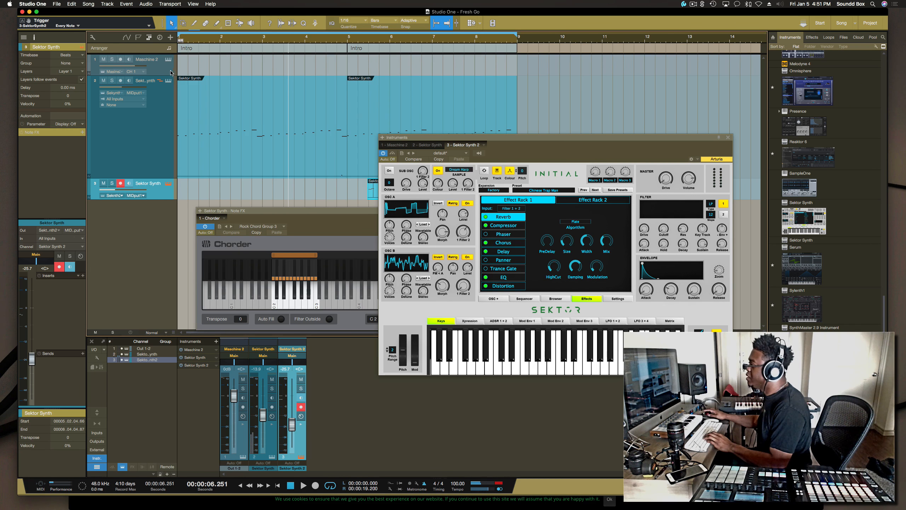
# Step: In the Maschine window, select the Brutus Kit pattern and its Kick Brutus 1 sound
pyautogui.click(168, 60)
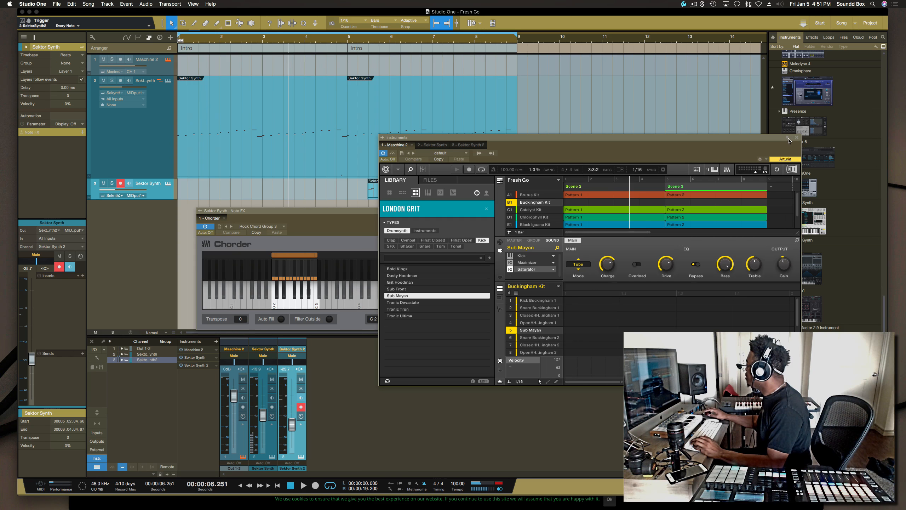
pyautogui.click(787, 138)
pyautogui.moveTo(741, 138); pyautogui.dragTo(815, 106)
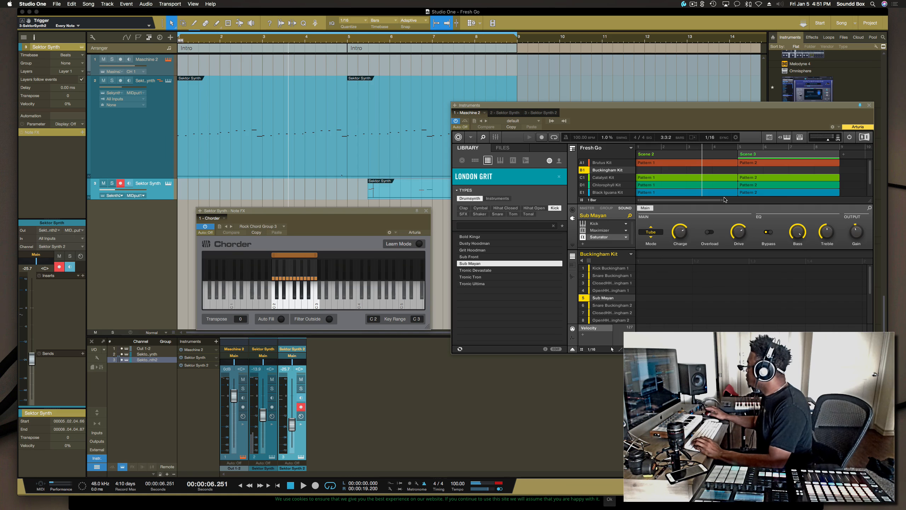
pyautogui.click(687, 157)
pyautogui.click(681, 164)
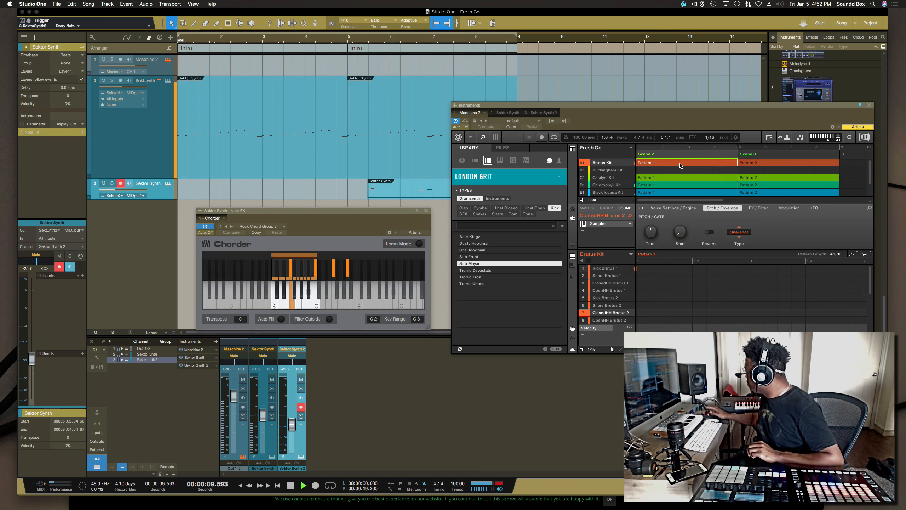
pyautogui.click(608, 268)
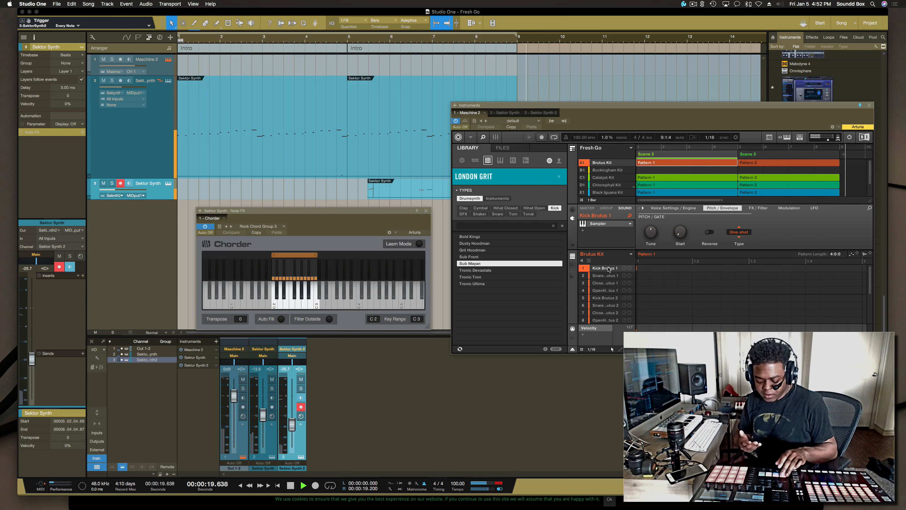
# Step: Move the loop end back to bar 7 and play the looped section
pyautogui.press('space')
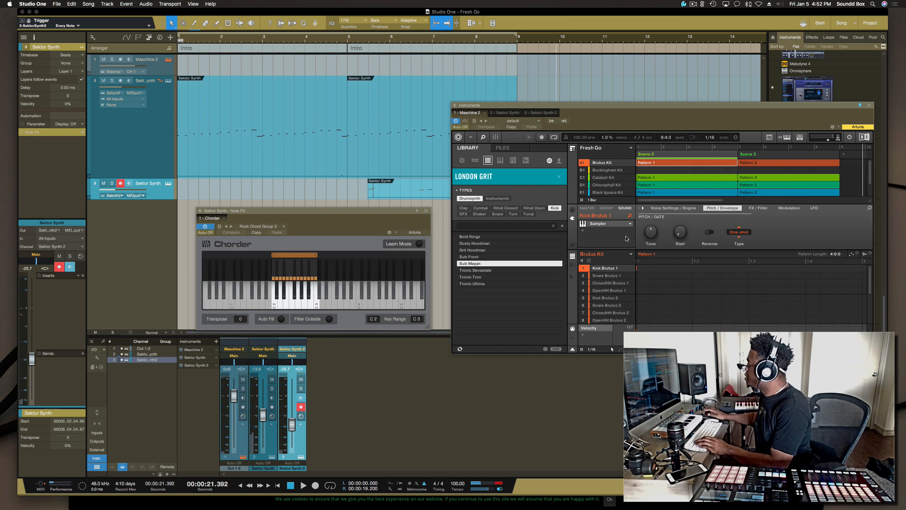
pyautogui.click(516, 35)
pyautogui.moveTo(516, 34); pyautogui.dragTo(435, 35)
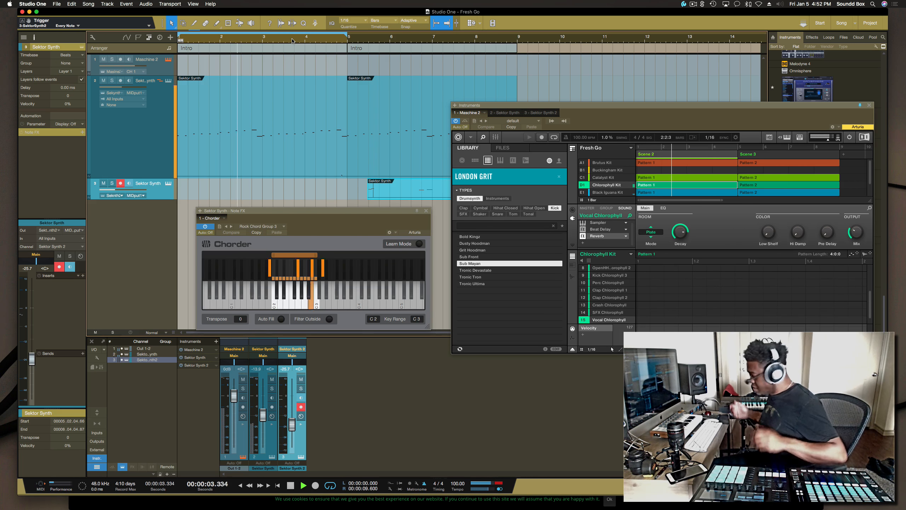
pyautogui.press('space')
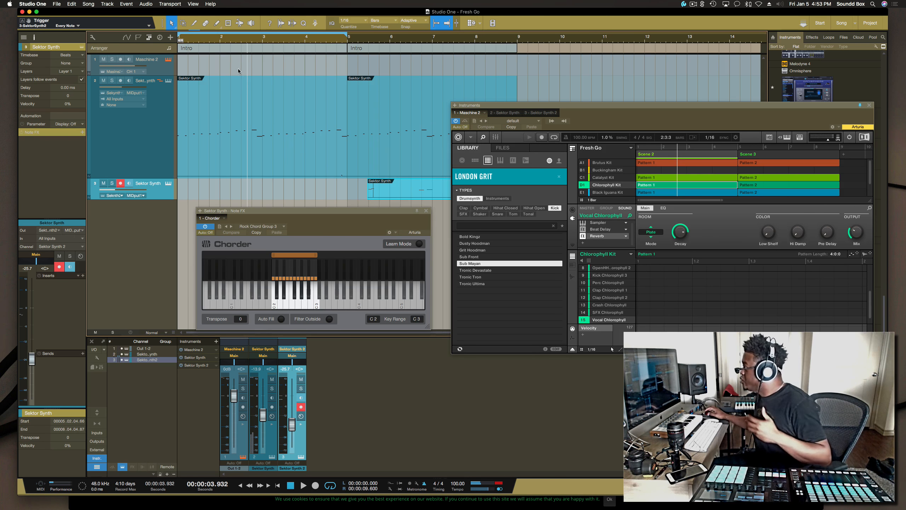
# Step: Duplicate the first Intro arranger section and set the loop over bars 5 to 9
pyautogui.click(248, 49)
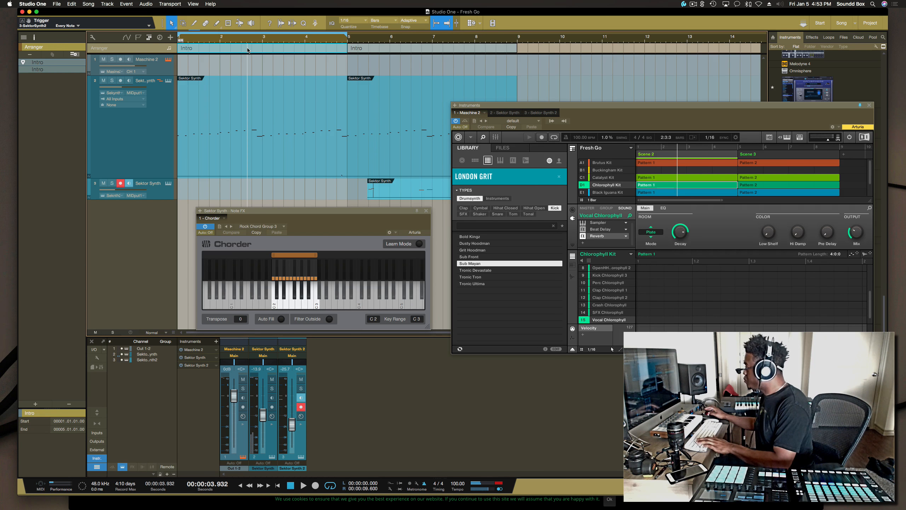
pyautogui.press('super+d')
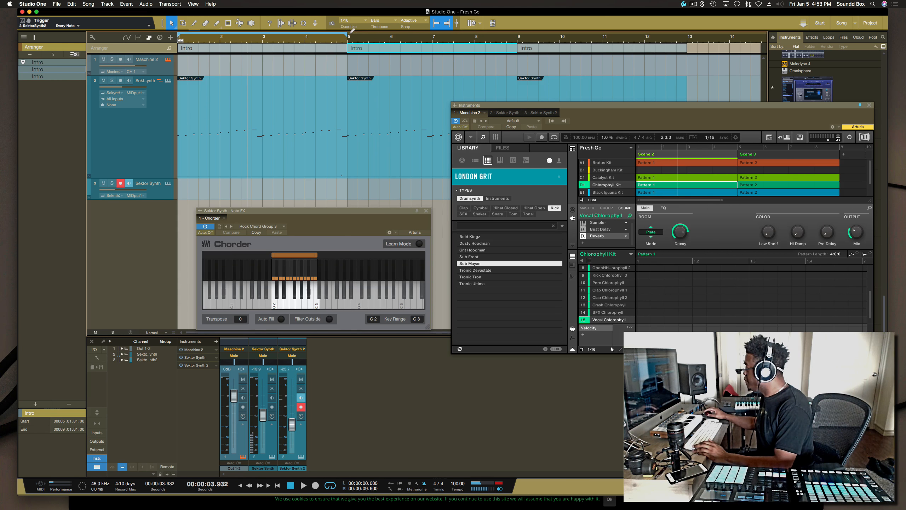
pyautogui.moveTo(347, 36); pyautogui.dragTo(518, 39)
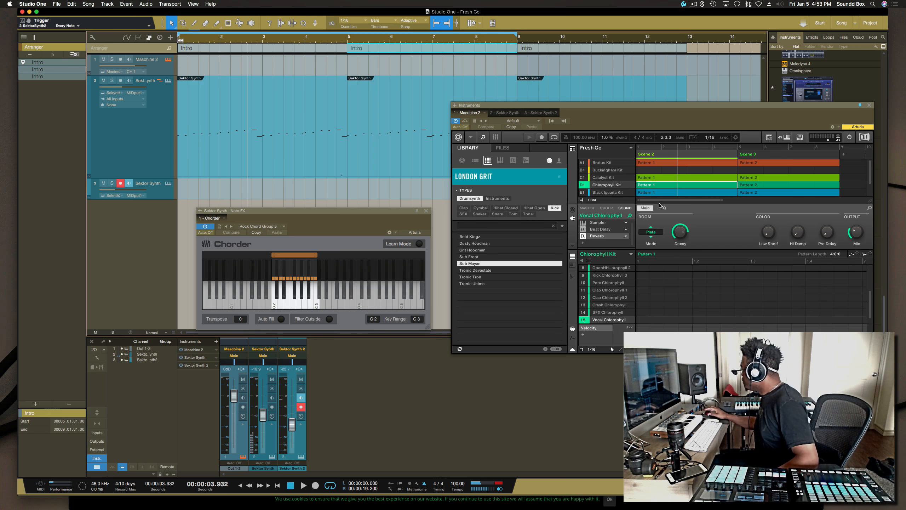
# Step: Select the Kick Chlorophyll 2 notes across the Chlorophyll Kit pattern
pyautogui.scroll(4, 651, 295)
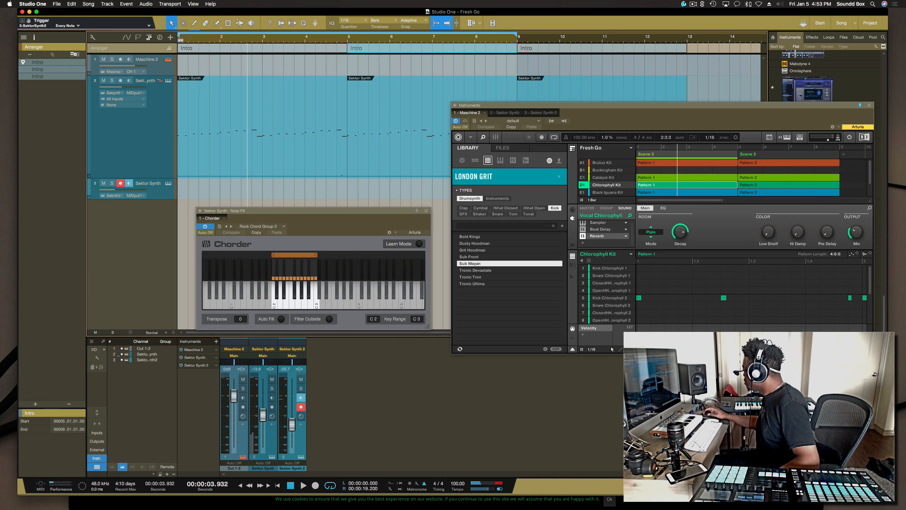
pyautogui.moveTo(676, 349); pyautogui.dragTo(795, 349)
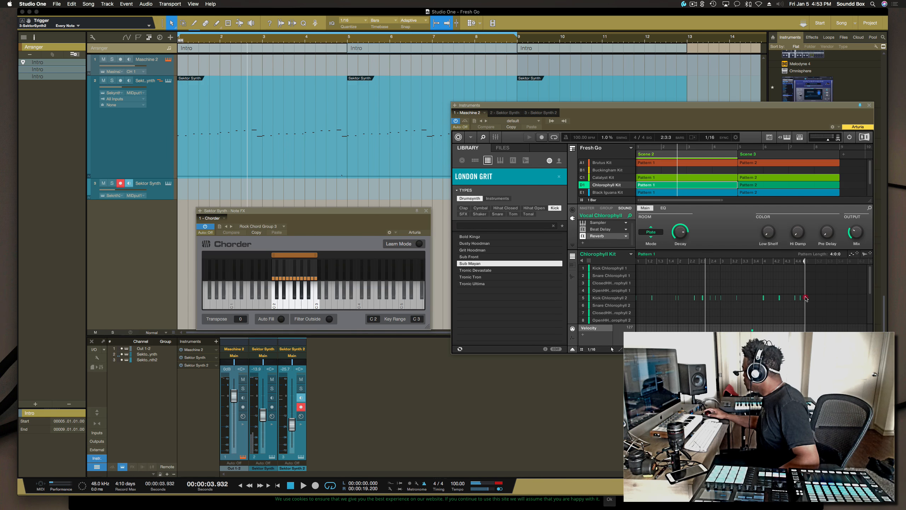
pyautogui.moveTo(805, 297); pyautogui.dragTo(625, 298)
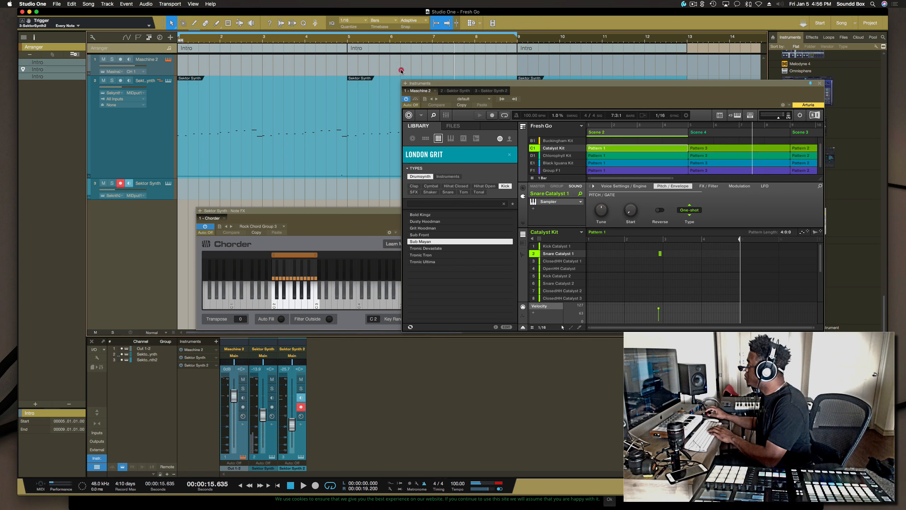
# Step: Remove the Snare Catalyst 1 note from the Catalyst Kit pattern
pyautogui.click(397, 68)
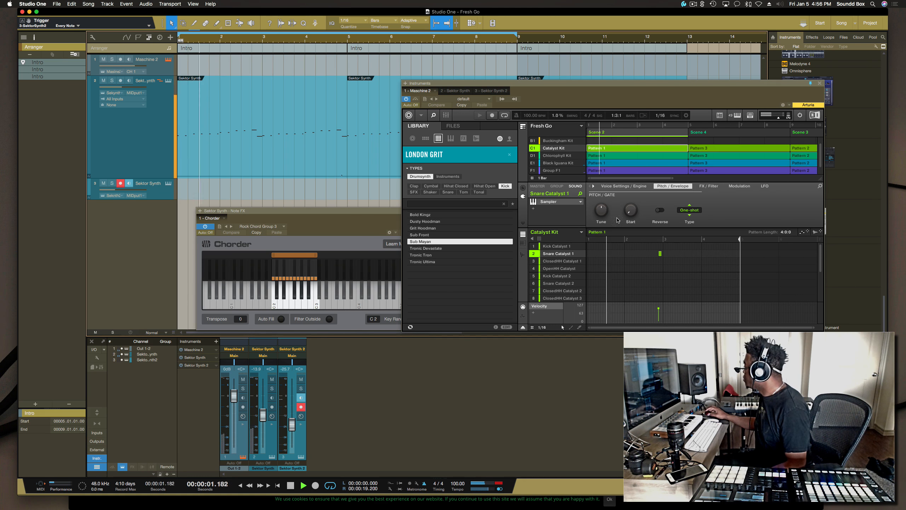
pyautogui.click(659, 253)
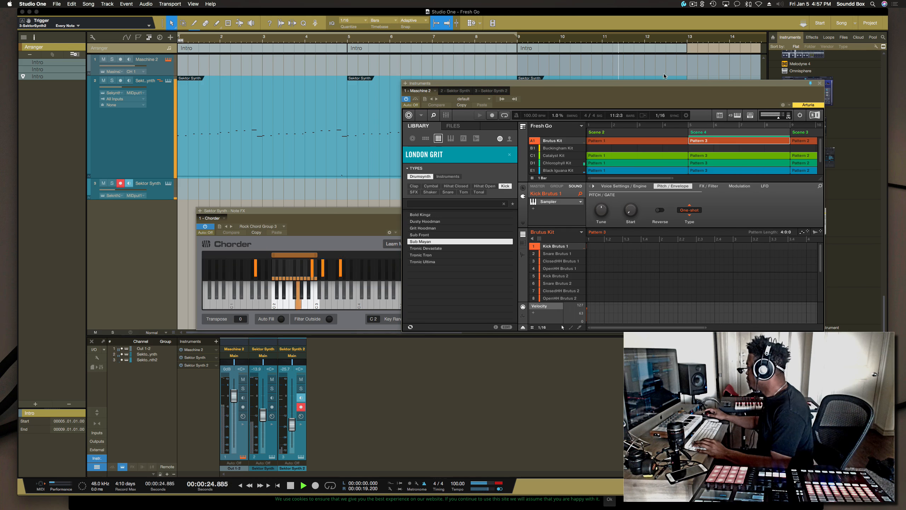
# Step: Play the arrangement back and select the third Intro arranger section
pyautogui.moveTo(663, 85); pyautogui.dragTo(650, 212)
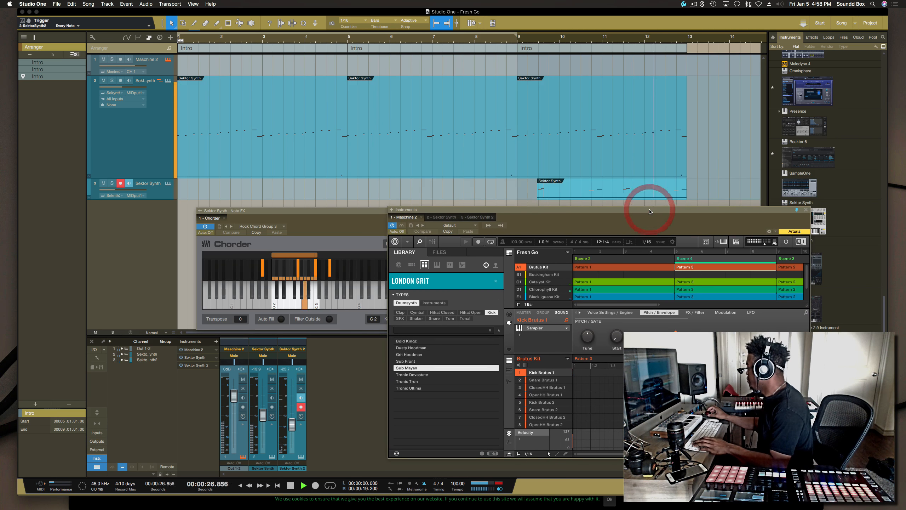
pyautogui.press('space')
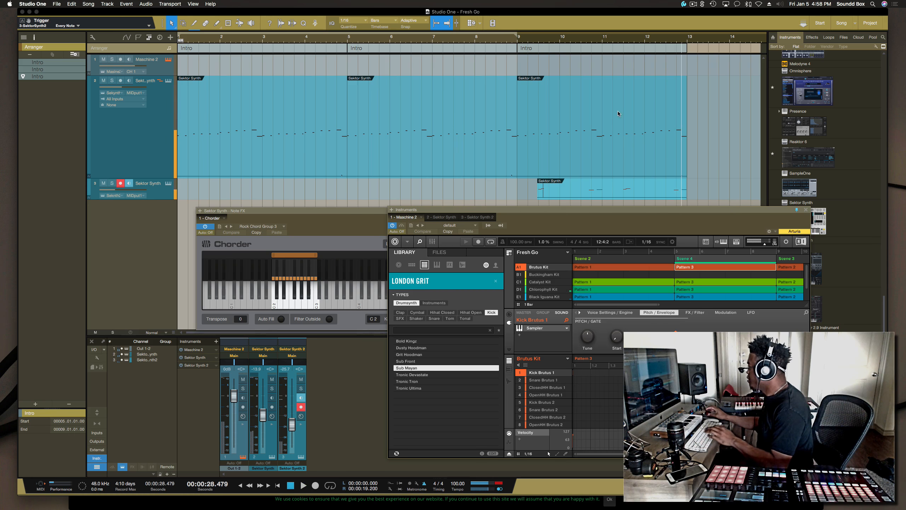
pyautogui.click(573, 51)
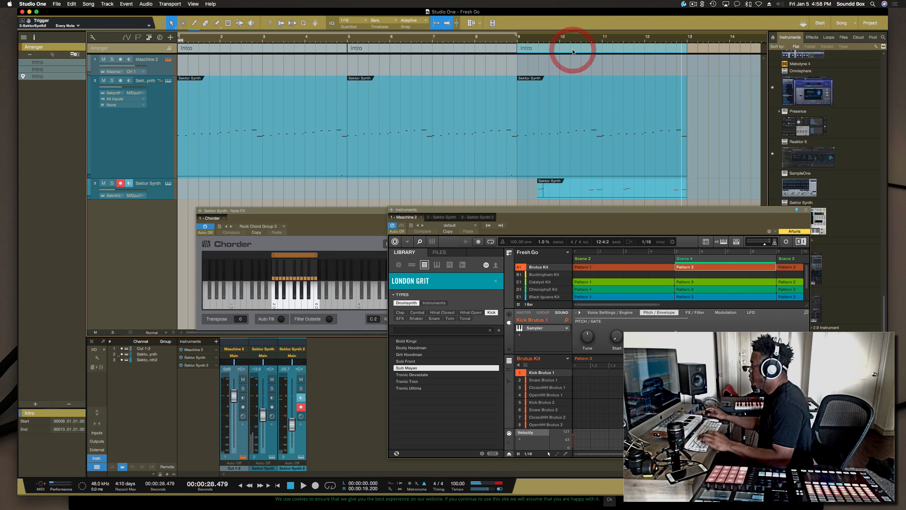
# Step: Duplicate the third Intro section twice, then delete the two Sektor Synth parts on the second Sektor Synth track in the copies
pyautogui.press('d')
pyautogui.press('d')
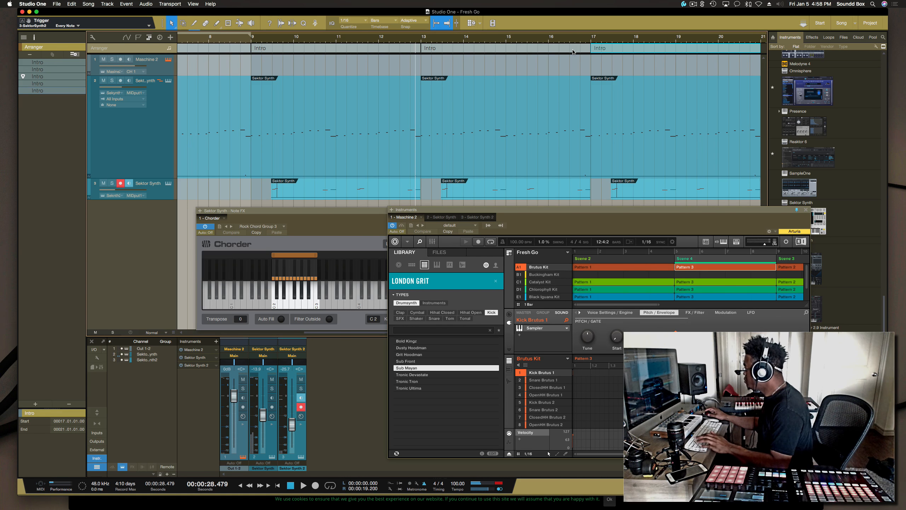
pyautogui.click(316, 191)
pyautogui.press('Delete')
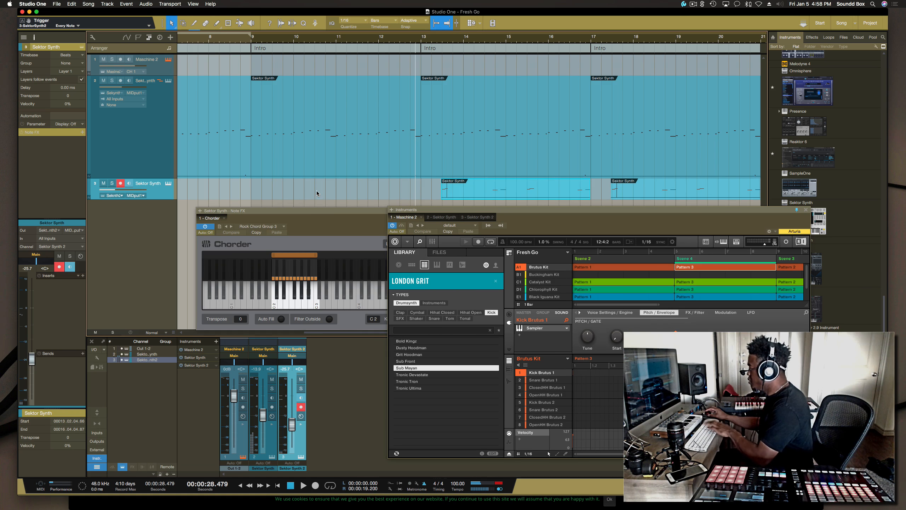
pyautogui.click(466, 195)
pyautogui.press('Delete')
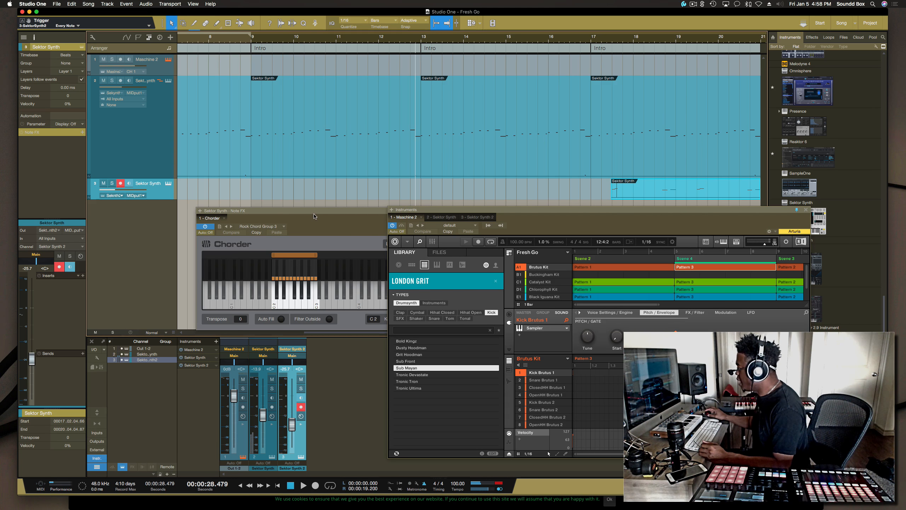
# Step: Move the Chorder note FX window down toward the mixer area
pyautogui.moveTo(314, 216); pyautogui.dragTo(146, 259)
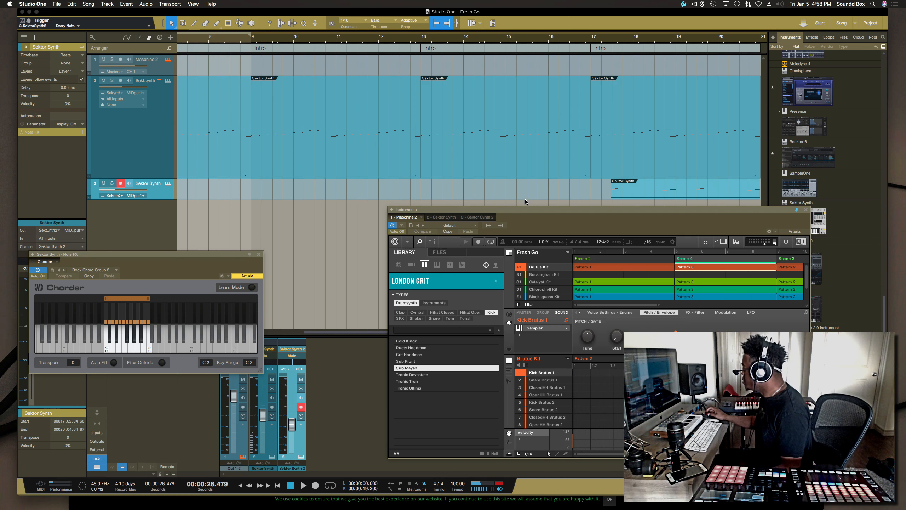
pyautogui.hscroll(5, 522, 200)
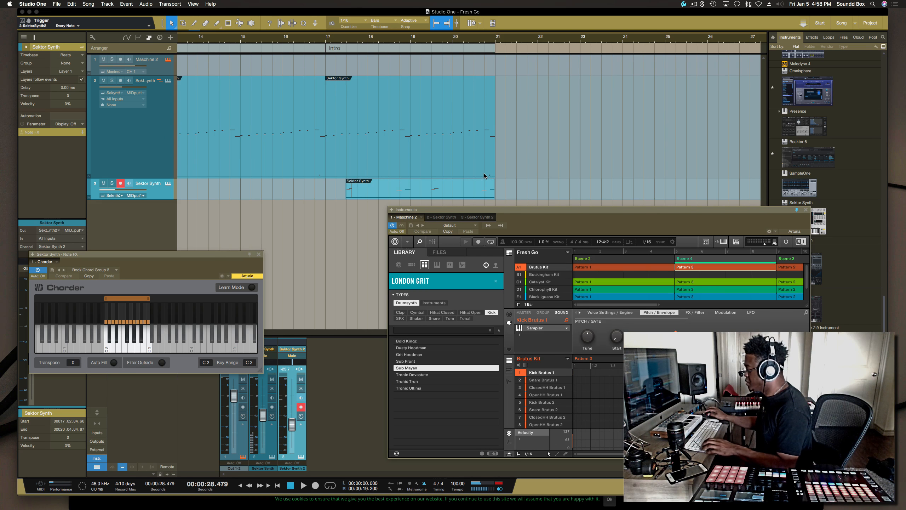
pyautogui.hscroll(-7, 485, 172)
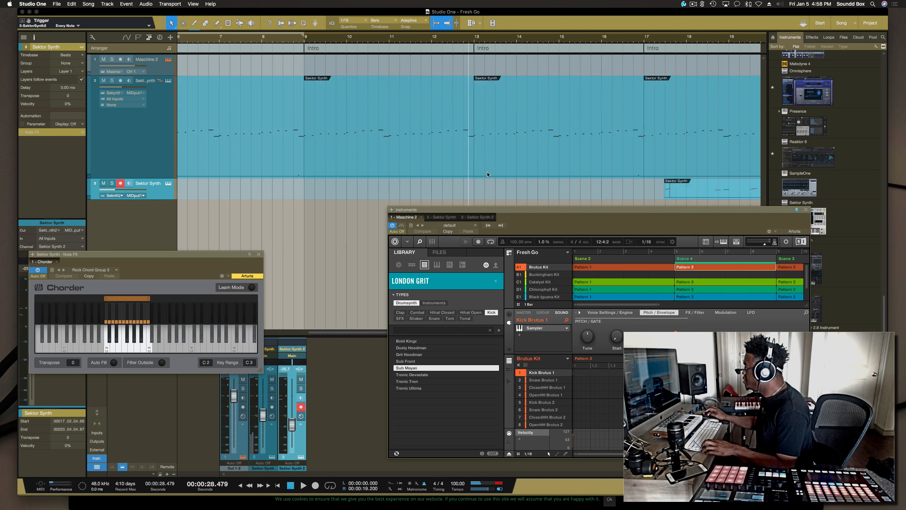
pyautogui.hscroll(-2, 487, 174)
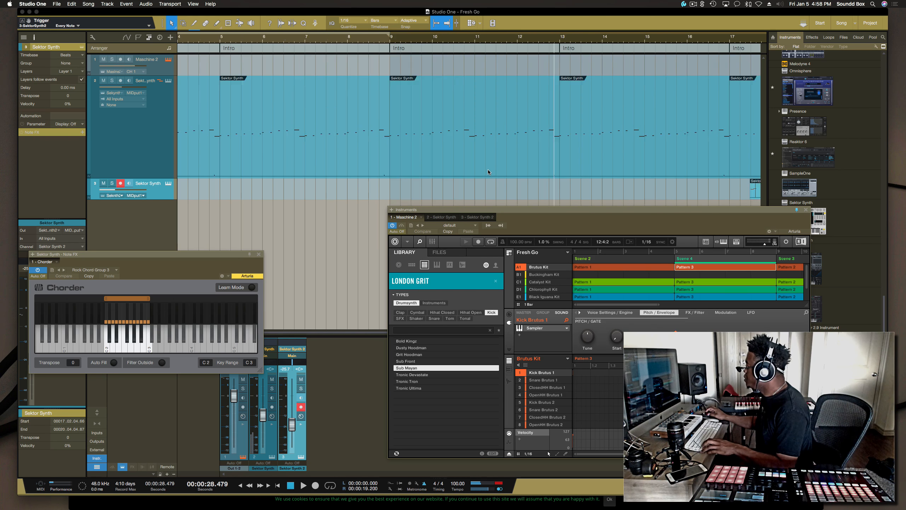
pyautogui.hscroll(3, 488, 169)
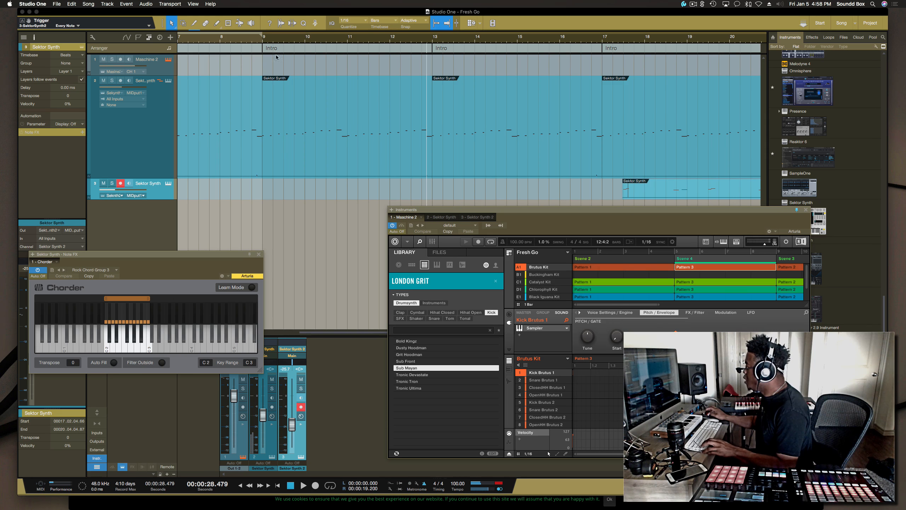
# Step: Rename the arranger section starting at bar 9 as VERse
pyautogui.doubleClick(291, 48)
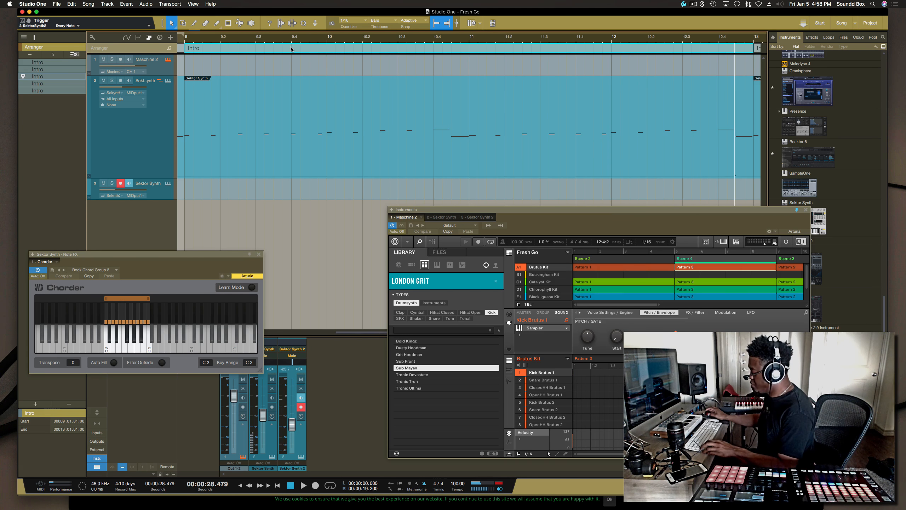
pyautogui.rightClick(291, 49)
pyautogui.click(306, 51)
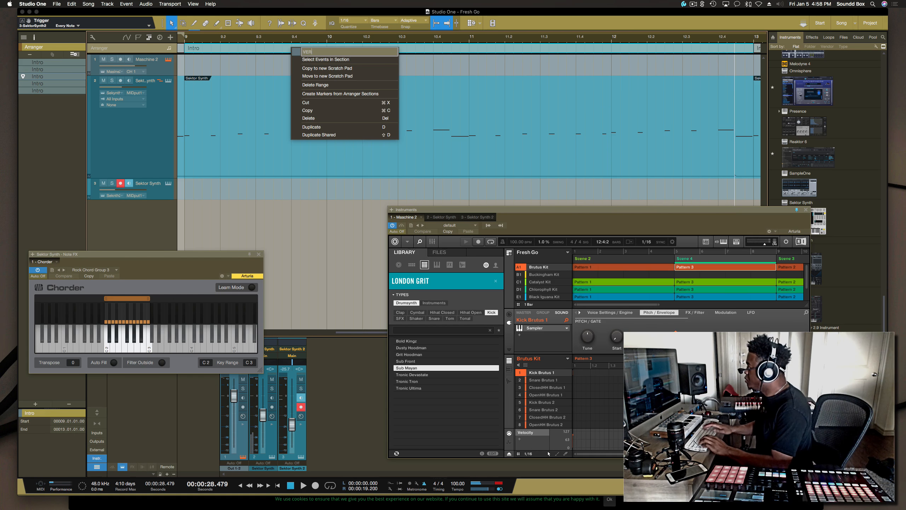
pyautogui.press('Return')
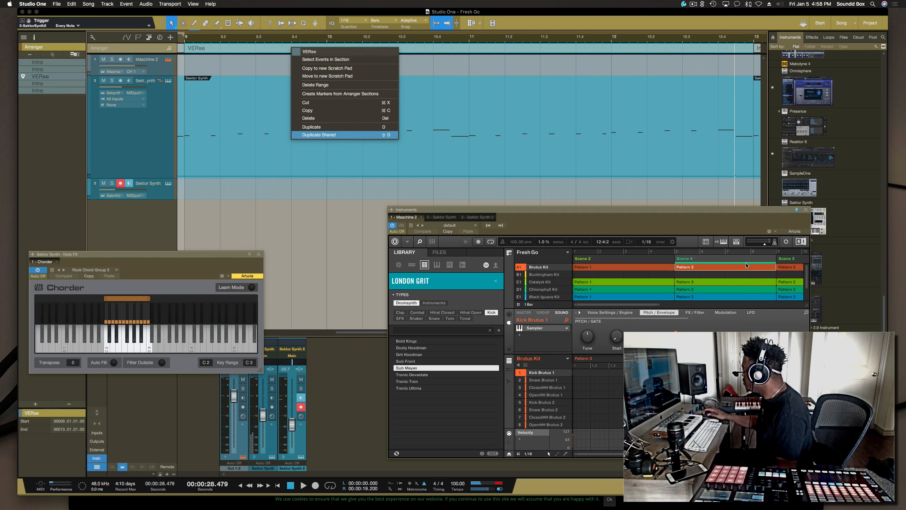
pyautogui.click(660, 307)
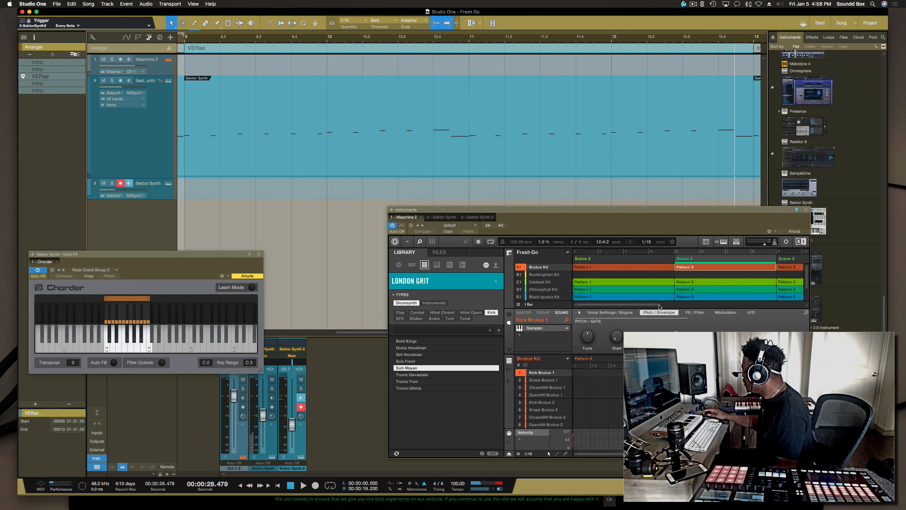
pyautogui.moveTo(659, 305); pyautogui.dragTo(733, 307)
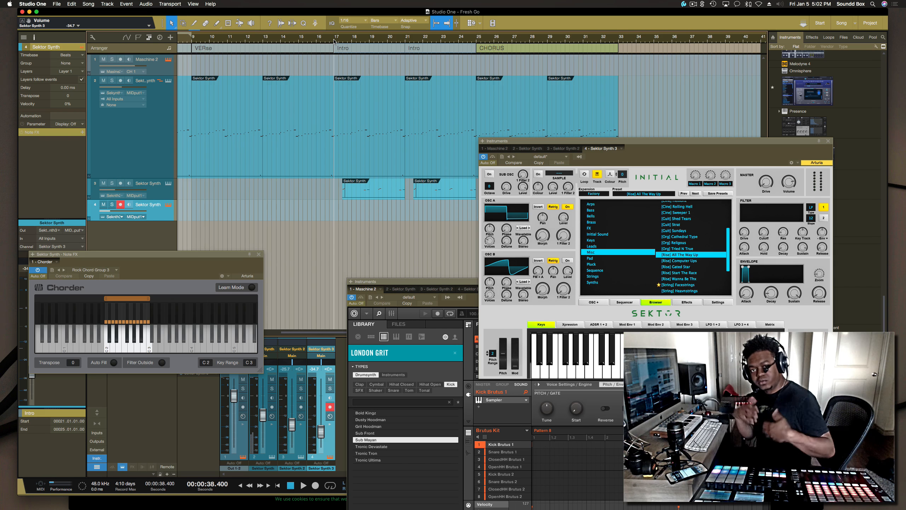
# Step: Play back the arrangement, stopping and restarting playback from around bar 22
pyautogui.press('space')
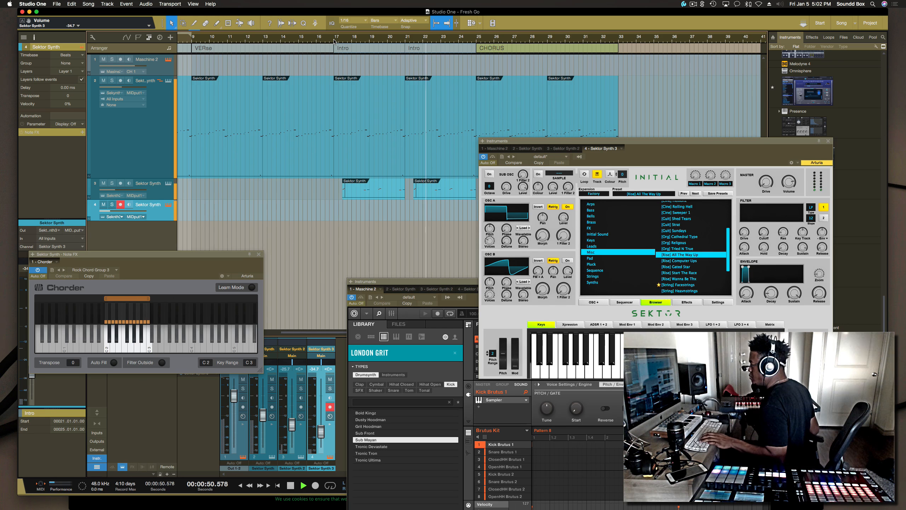
pyautogui.press('KP_Multiply')
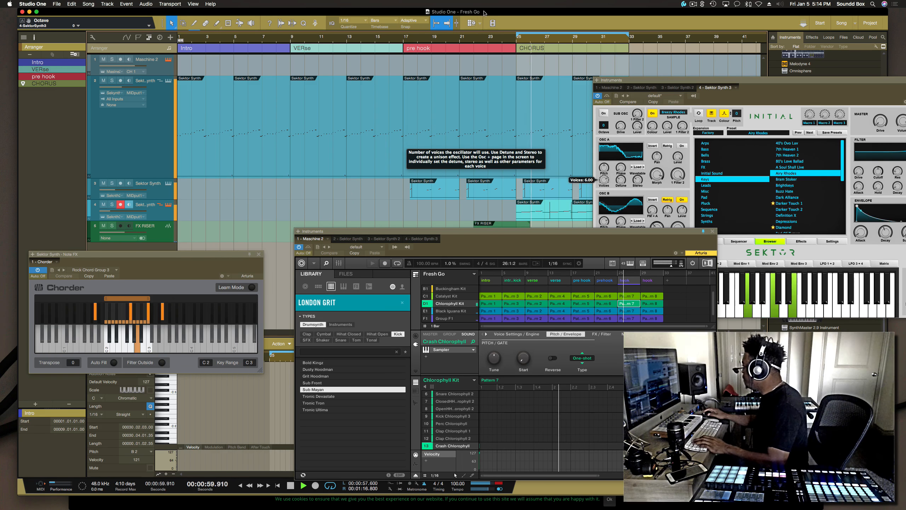
pyautogui.press('space')
pyautogui.click(485, 42)
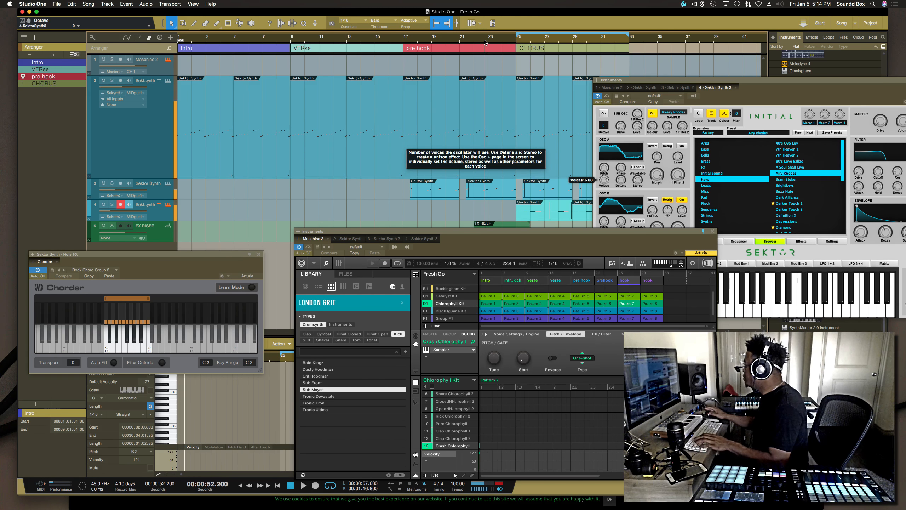
pyautogui.press('space')
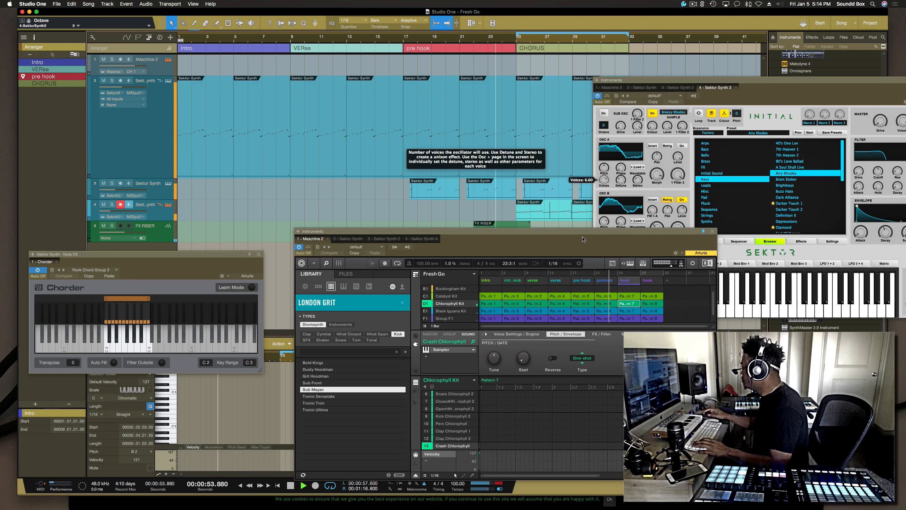
# Step: Select the Chlorophyll Kit's Pattern 8 slot in the Maschine scene grid and stop playback
pyautogui.click(610, 301)
pyautogui.press('space')
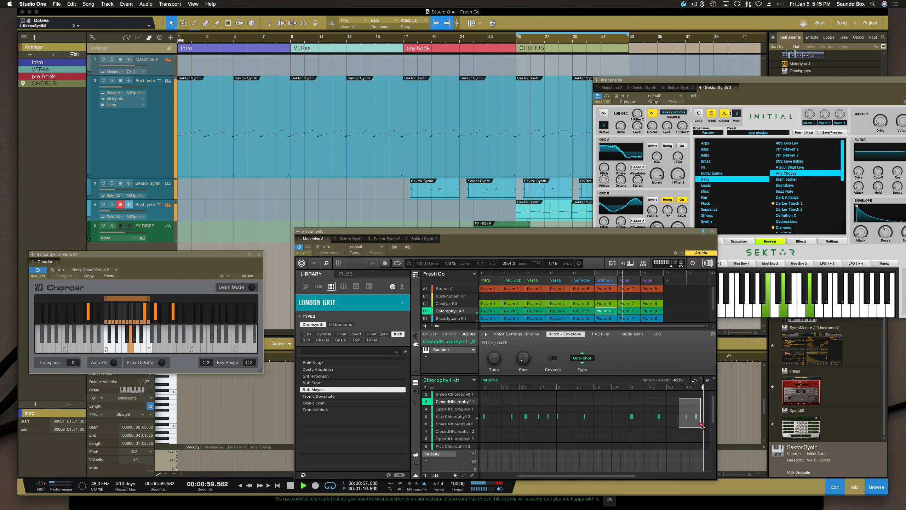
pyautogui.click(701, 426)
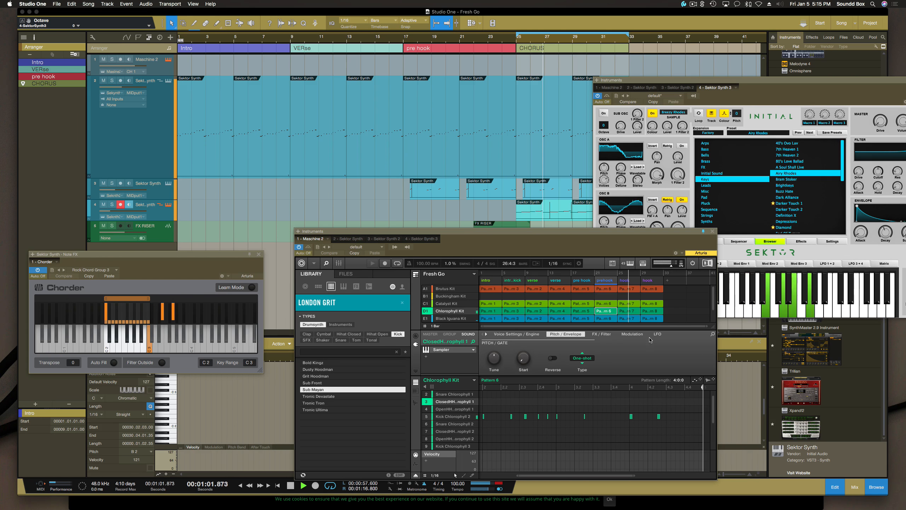
# Step: Play from around bar 21 and set the FX RISER track's volume to about -7.3 dB
pyautogui.press('space')
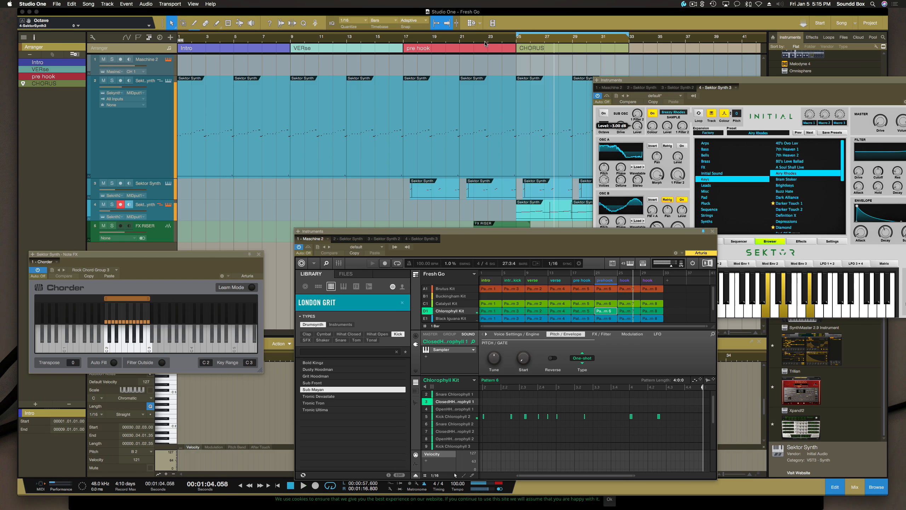
pyautogui.click(459, 40)
pyautogui.press('space')
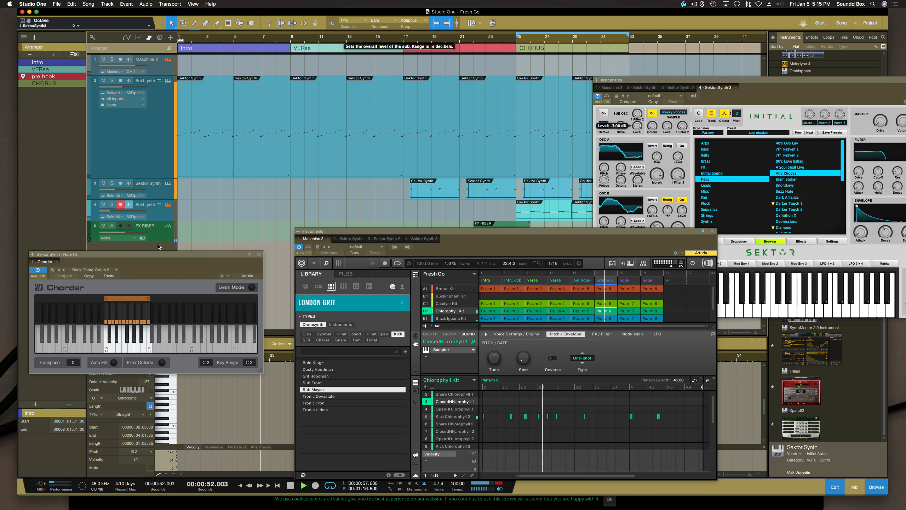
pyautogui.moveTo(125, 233); pyautogui.dragTo(124, 234)
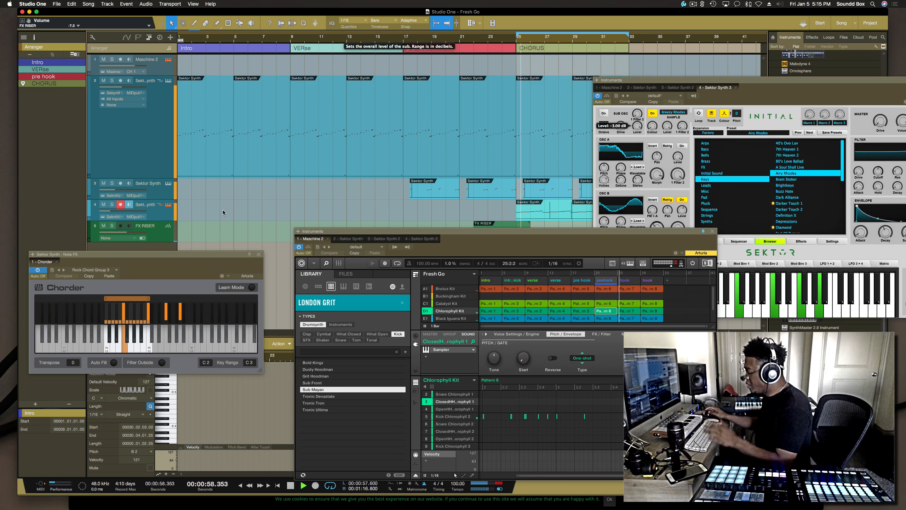
pyautogui.press('space')
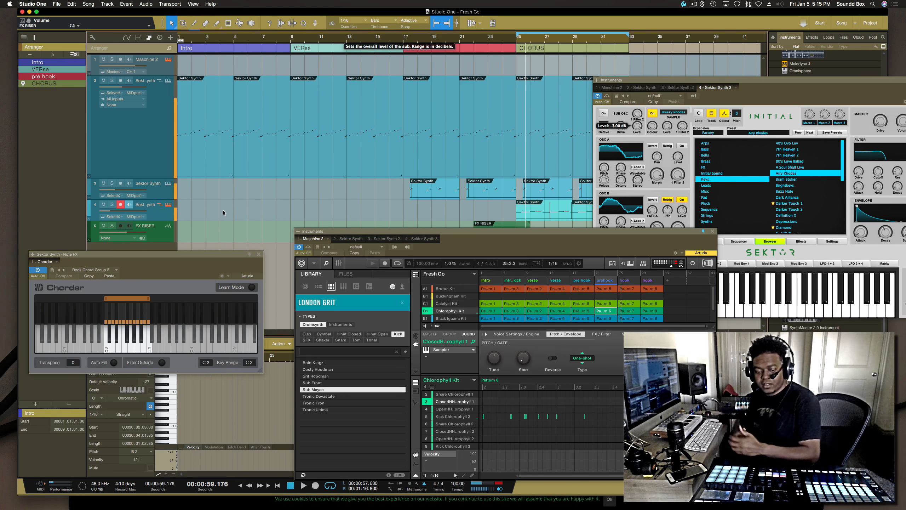